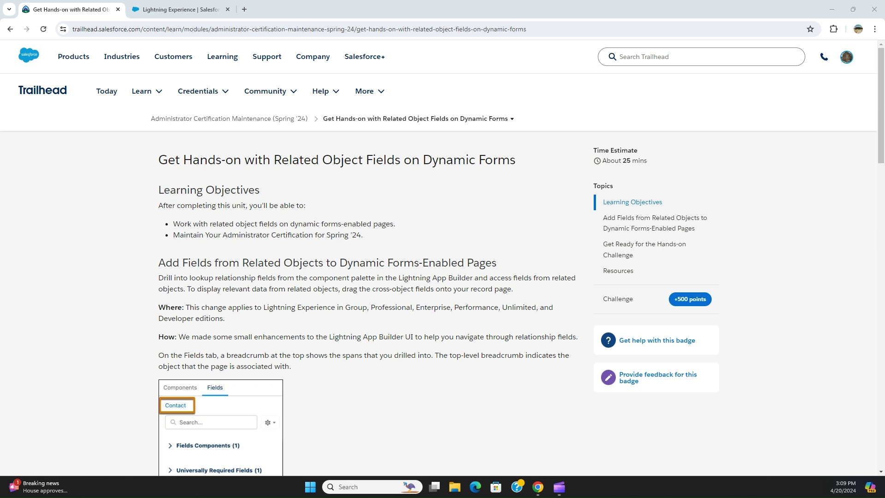
Scroll the Trailhead unit down to the Hands-on Challenge and its Check Challenge button
{"action": "left_click", "coordinate": [341, 91]}
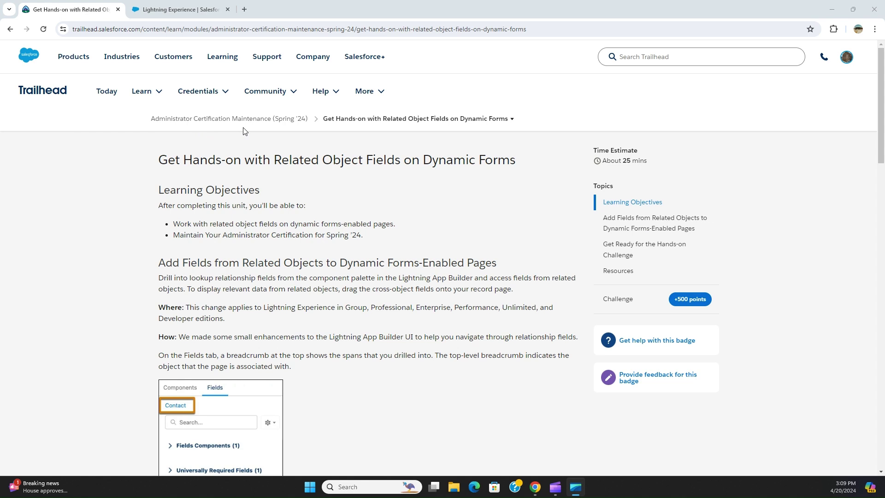
{"action": "scroll", "coordinate": [275, 160], "scroll_direction": "down", "scroll_amount": 1}
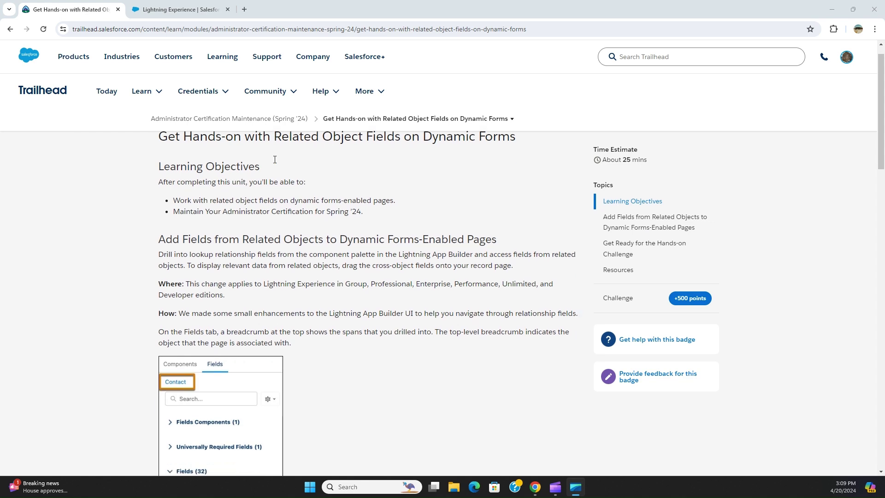
{"action": "scroll", "coordinate": [295, 168], "scroll_direction": "down", "scroll_amount": 1}
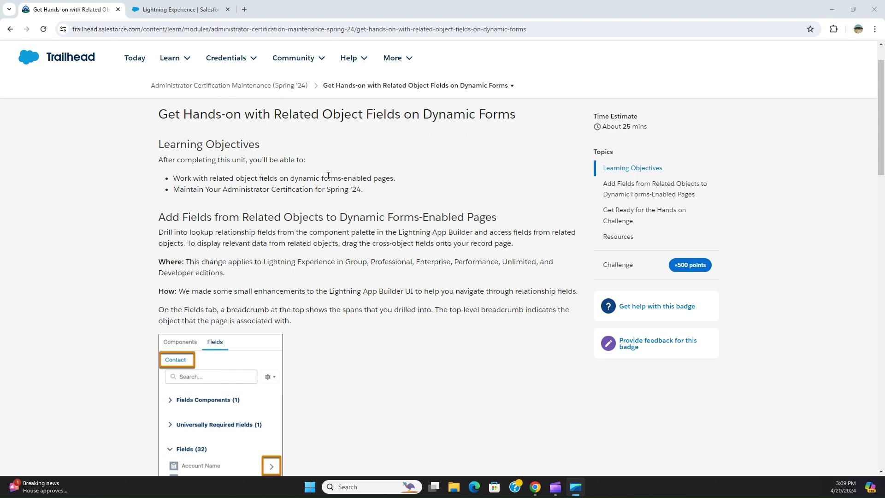
{"action": "scroll", "coordinate": [328, 176], "scroll_direction": "down", "scroll_amount": 6}
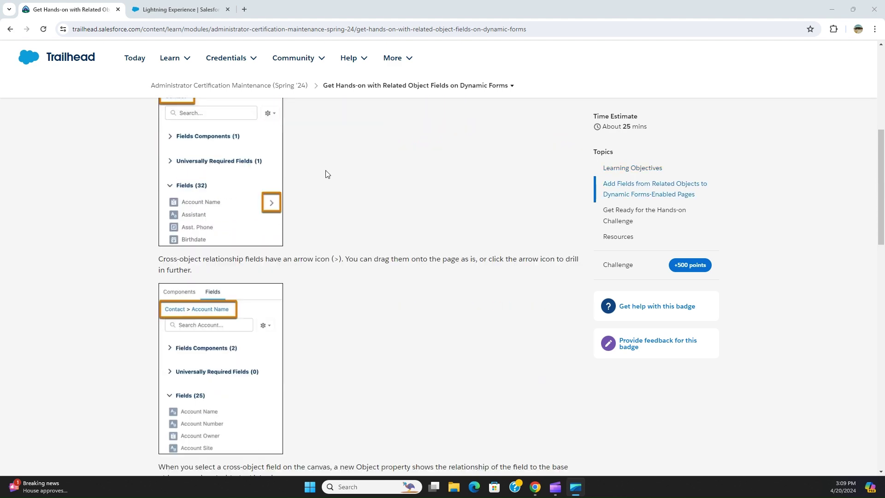
{"action": "scroll", "coordinate": [325, 174], "scroll_direction": "down", "scroll_amount": 7}
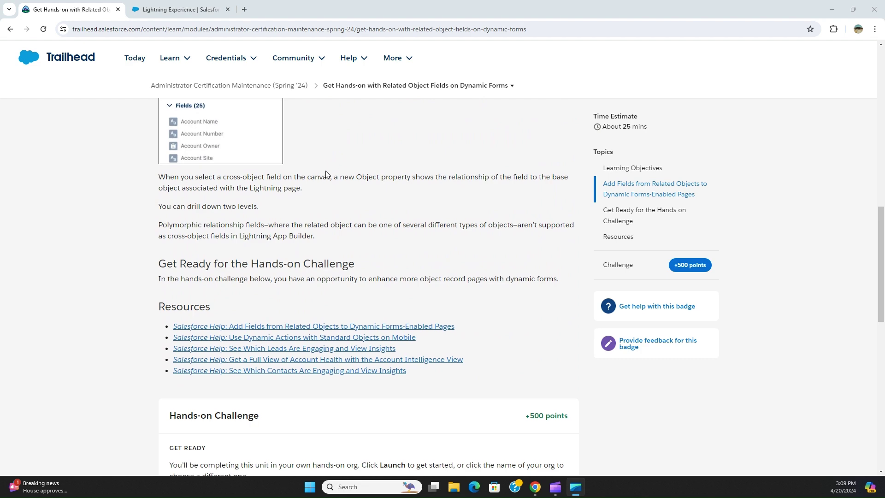
{"action": "scroll", "coordinate": [326, 174], "scroll_direction": "down", "scroll_amount": 5}
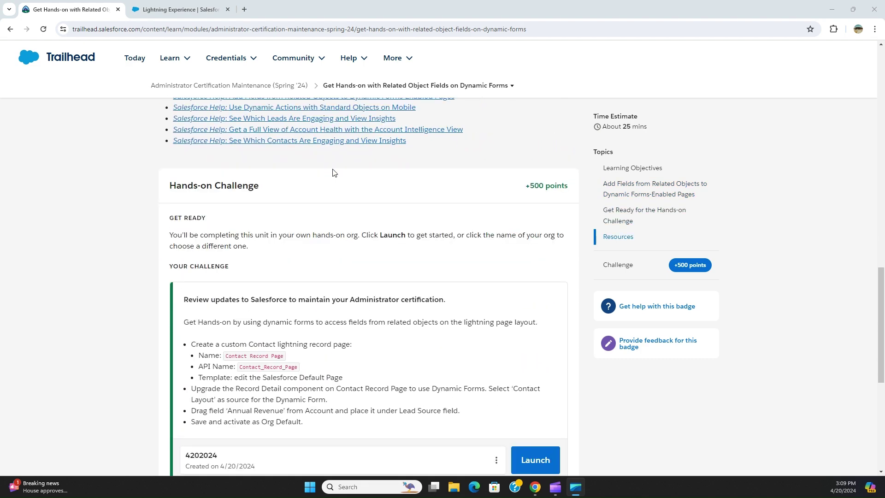
{"action": "scroll", "coordinate": [334, 172], "scroll_direction": "down", "scroll_amount": 2}
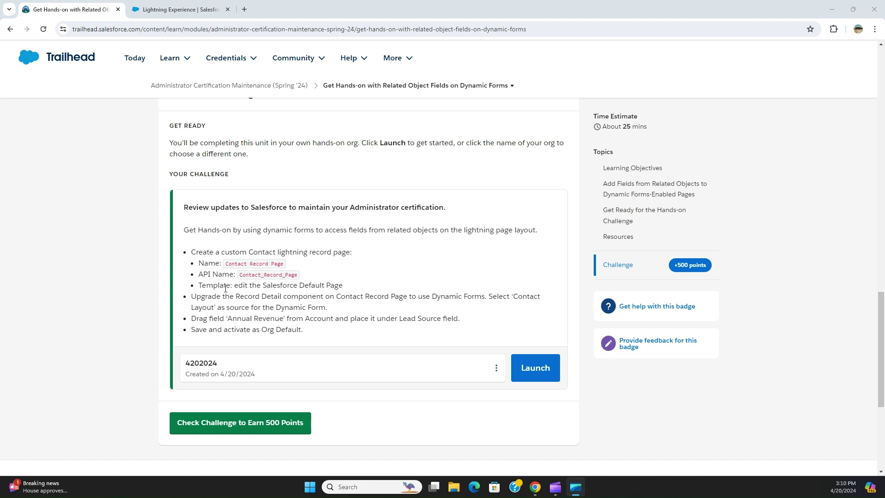
Read the Contact_Record_Page requirements, built from the Salesforce Default Page template
{"action": "left_click_drag", "start_coordinate": [234, 289], "coordinate": [337, 285]}
{"action": "left_click", "coordinate": [301, 287]}
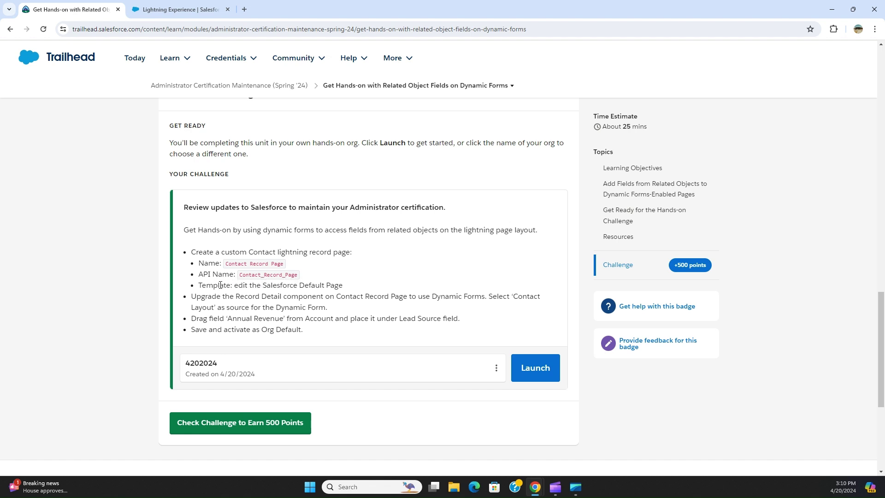
{"action": "left_click_drag", "start_coordinate": [343, 286], "coordinate": [194, 256]}
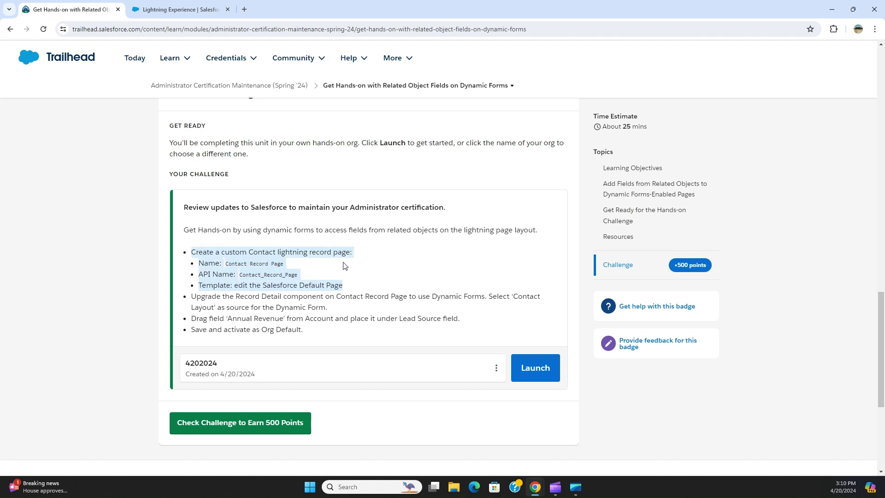
{"action": "left_click", "coordinate": [357, 260]}
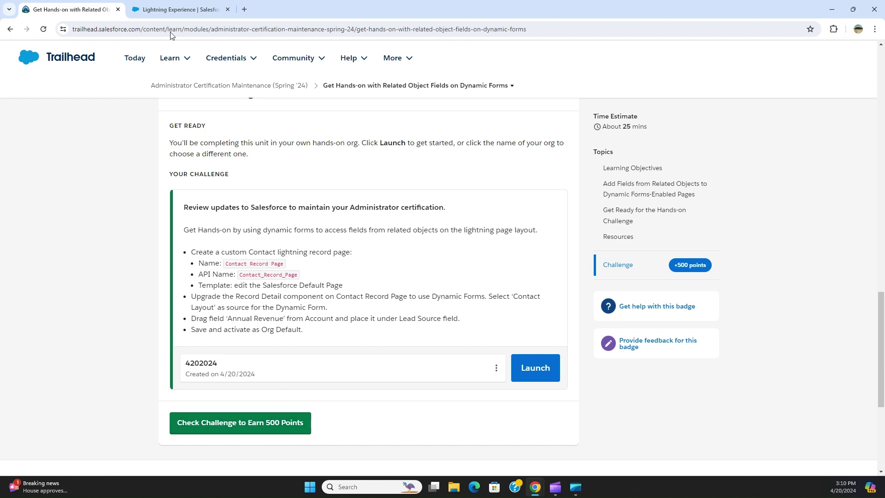
In the Playground org, open Contacts via an App Launcher search for 'contact' and dismiss the incident popup
{"action": "left_click", "coordinate": [176, 14]}
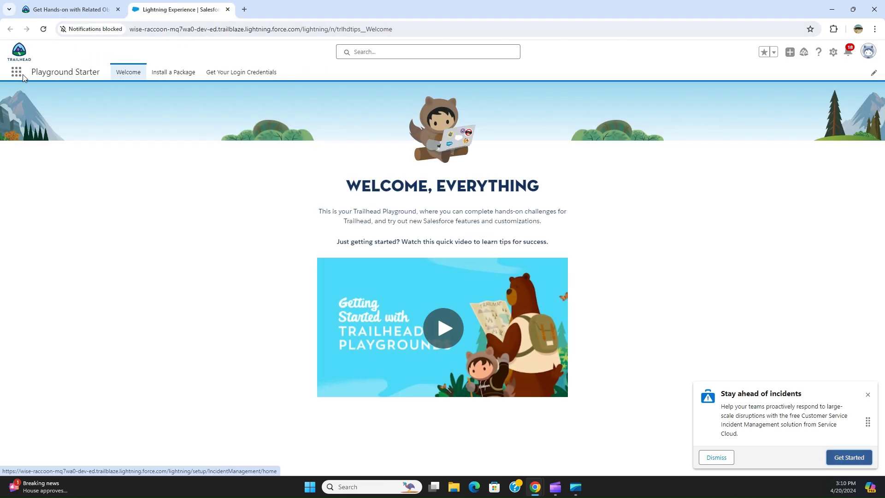
{"action": "left_click", "coordinate": [17, 72]}
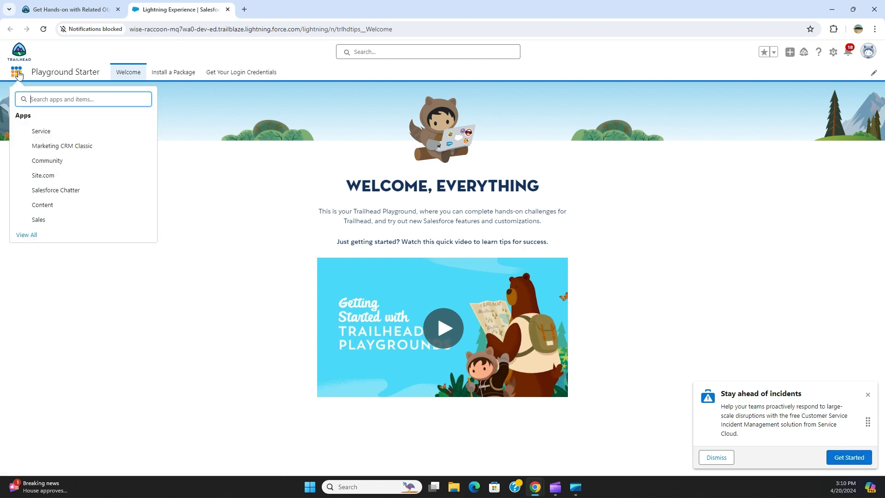
{"action": "type", "text": "contact"}
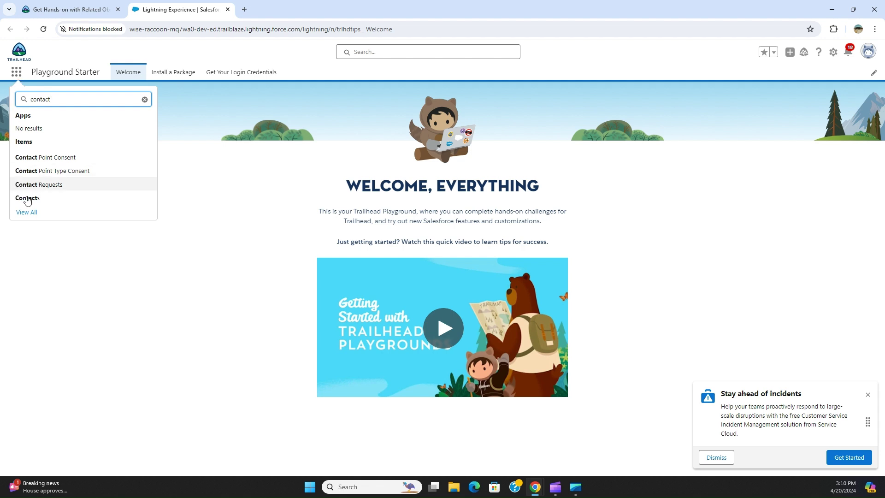
{"action": "left_click", "coordinate": [27, 199]}
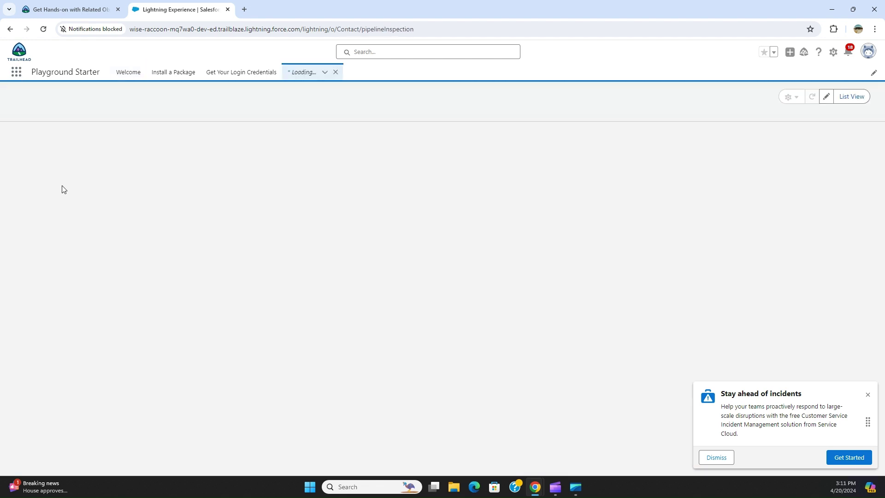
{"action": "left_click", "coordinate": [716, 457]}
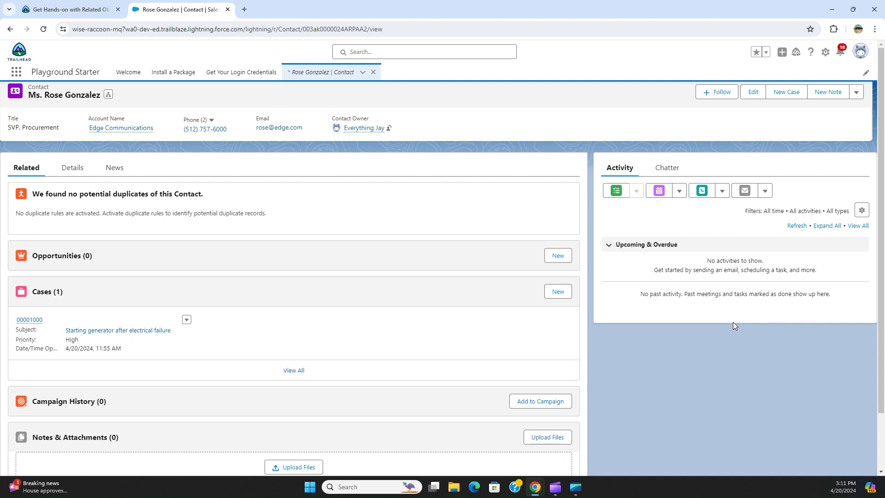
{"action": "left_click", "coordinate": [95, 10]}
{"action": "left_click_drag", "start_coordinate": [233, 284], "coordinate": [347, 289]}
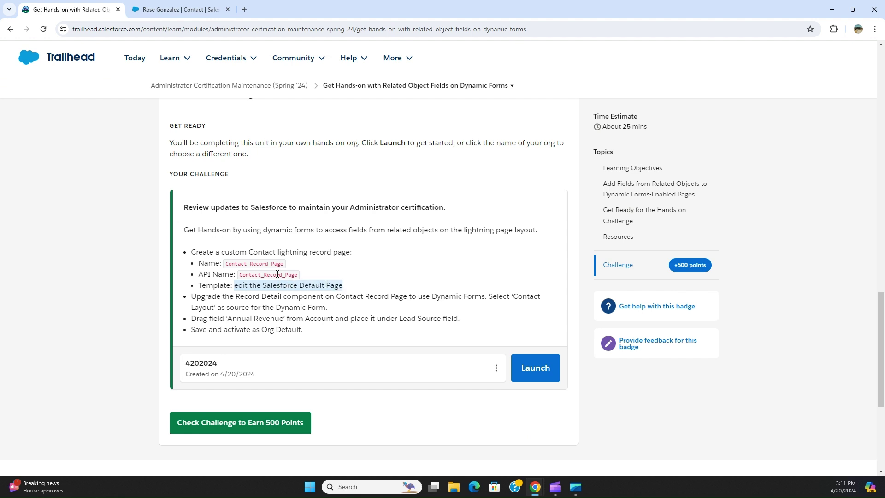
{"action": "left_click", "coordinate": [309, 282]}
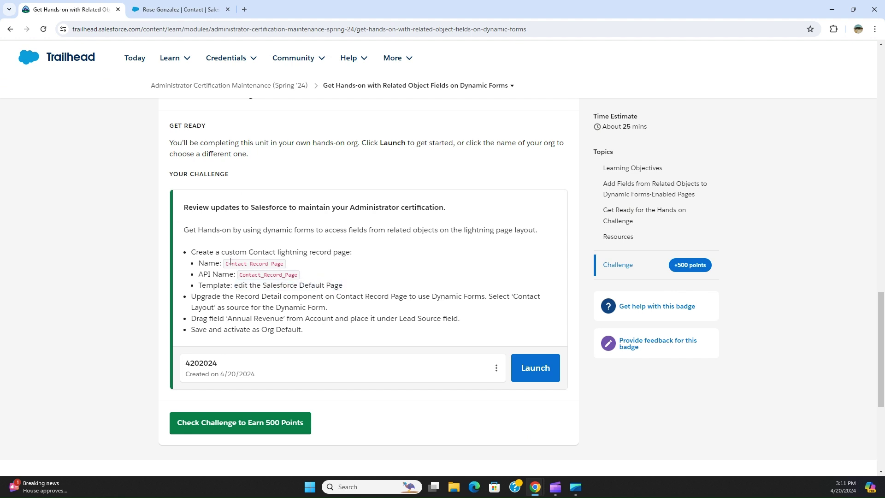
{"action": "left_click", "coordinate": [192, 11]}
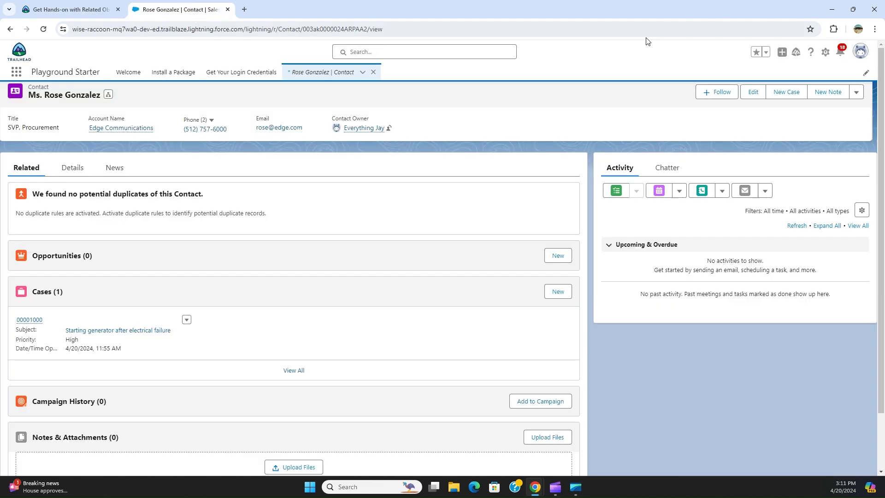
Open the contact record page in Lightning App Builder with Setup's Edit Page
{"action": "left_click", "coordinate": [826, 55]}
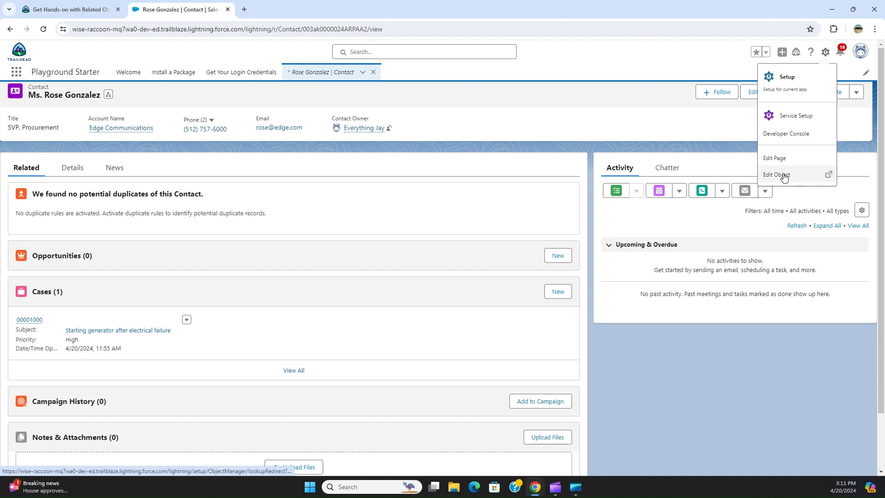
{"action": "left_click", "coordinate": [778, 159]}
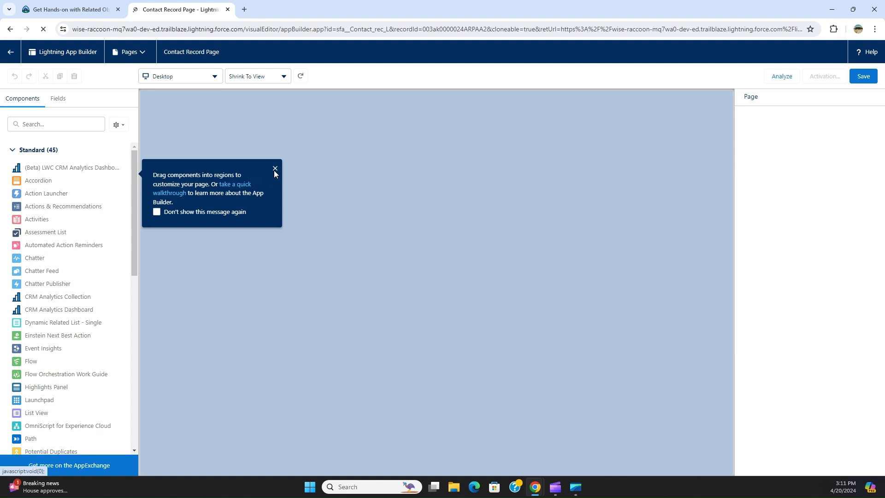
Select the Record Detail component on the Details tab and start its Dynamic Forms upgrade
{"action": "left_click", "coordinate": [274, 169]}
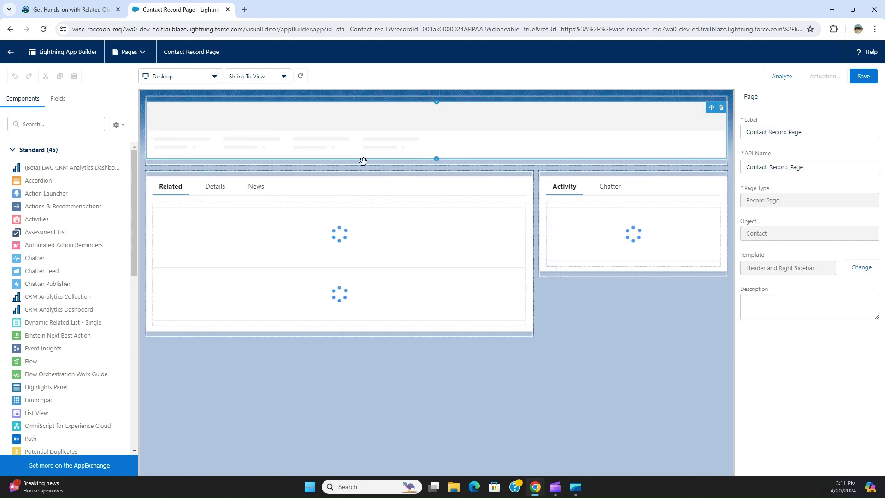
{"action": "left_click", "coordinate": [215, 187]}
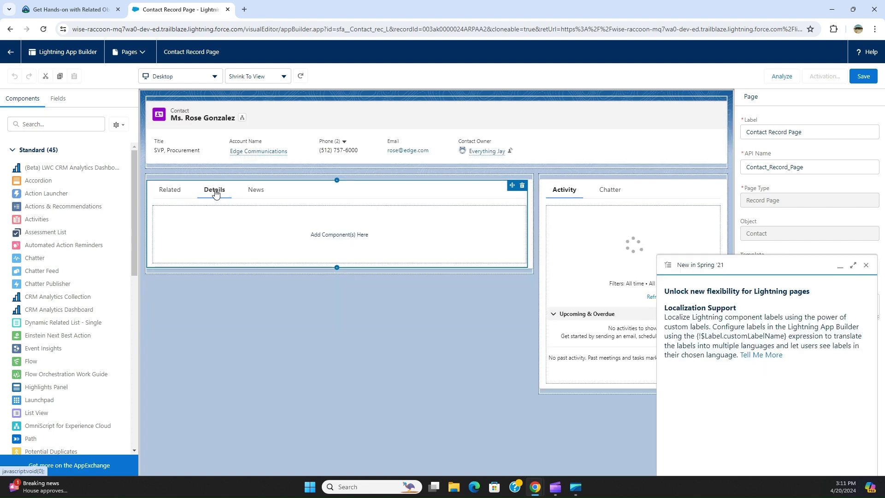
{"action": "left_click", "coordinate": [217, 200]}
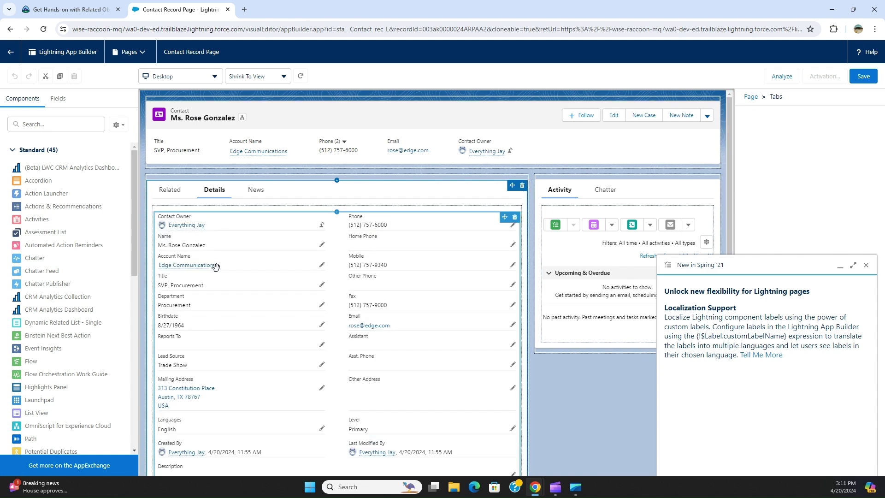
{"action": "left_click", "coordinate": [215, 270]}
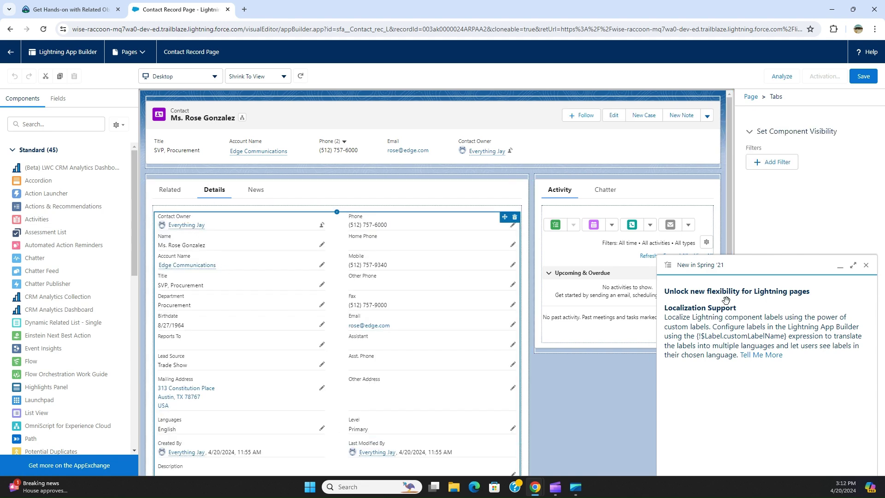
{"action": "left_click", "coordinate": [865, 266]}
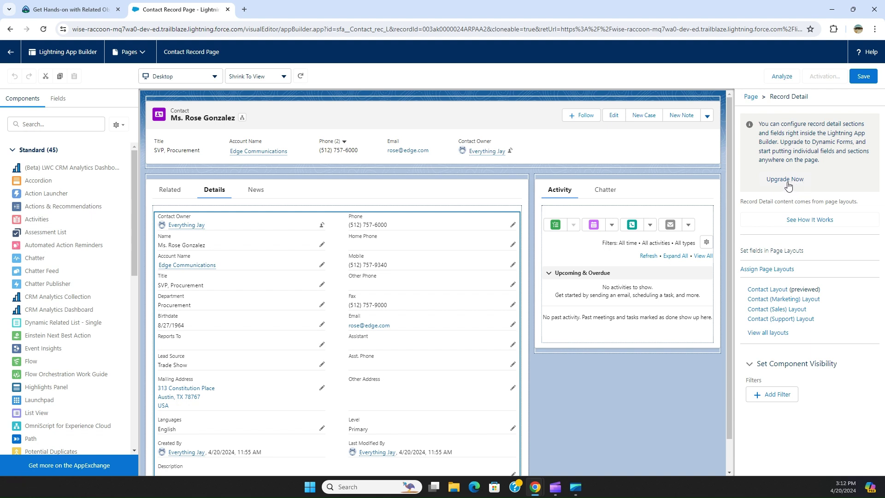
{"action": "left_click", "coordinate": [789, 183]}
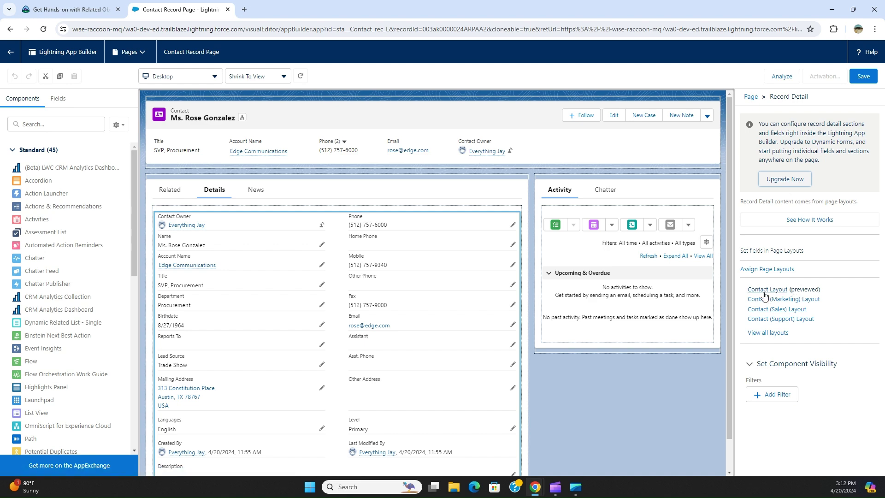
Return to the Trailhead challenge instructions for the Dynamic Forms upgrade
{"action": "left_click", "coordinate": [83, 10]}
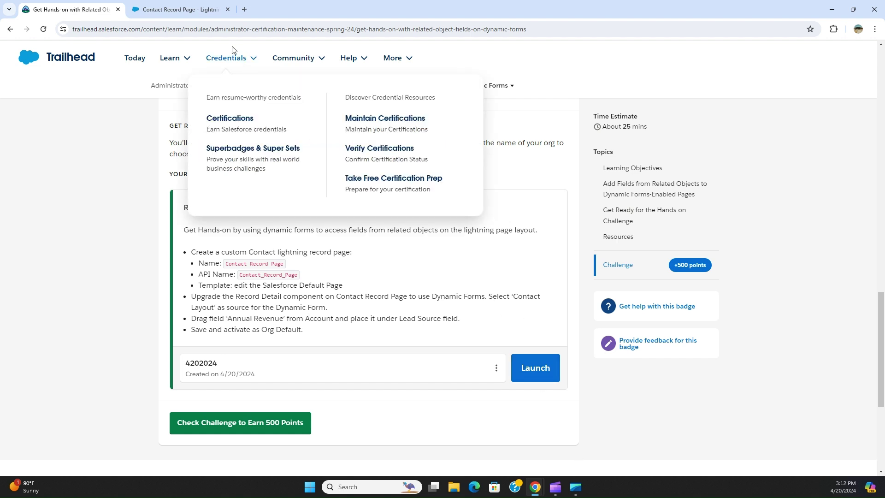
Upgrade Record Detail to Dynamic Forms using Contact Layout, then recheck the Trailhead instructions
{"action": "left_click", "coordinate": [191, 13]}
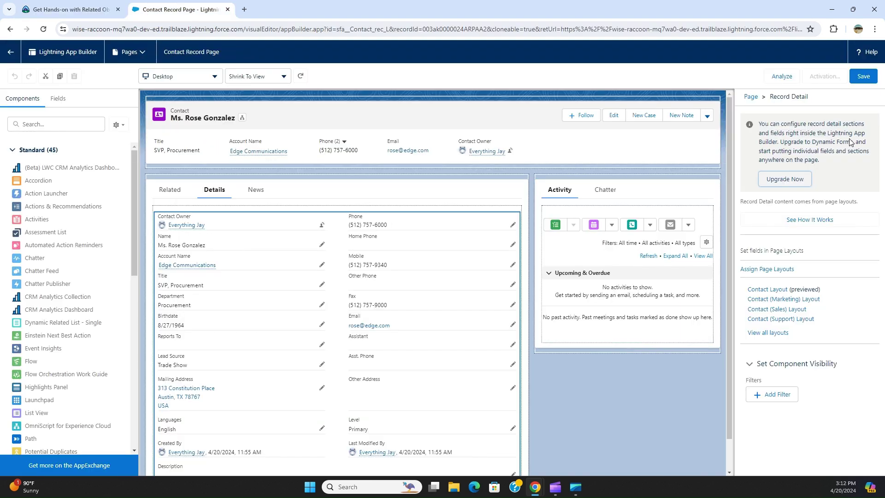
{"action": "left_click", "coordinate": [804, 182]}
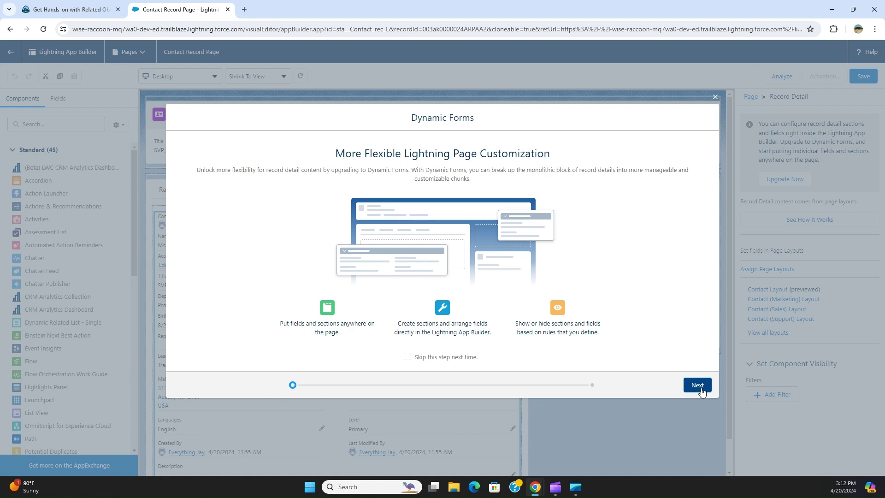
{"action": "left_click", "coordinate": [697, 386]}
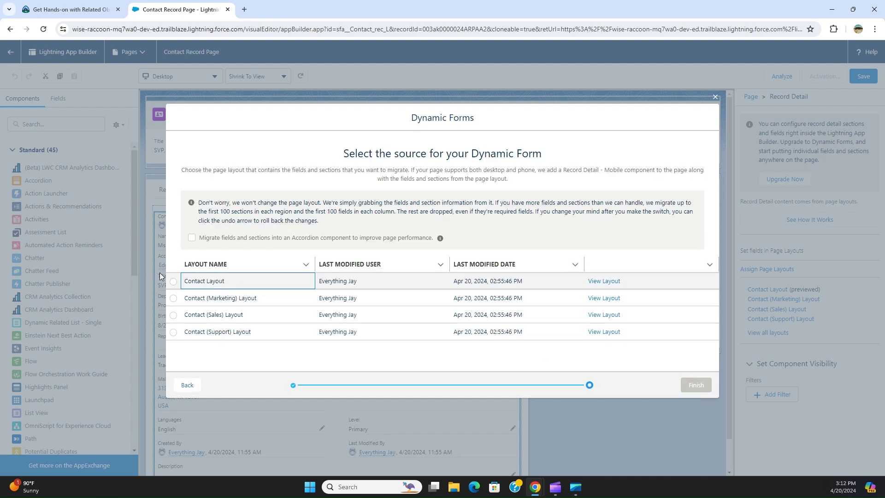
{"action": "left_click", "coordinate": [173, 281]}
{"action": "left_click", "coordinate": [698, 388]}
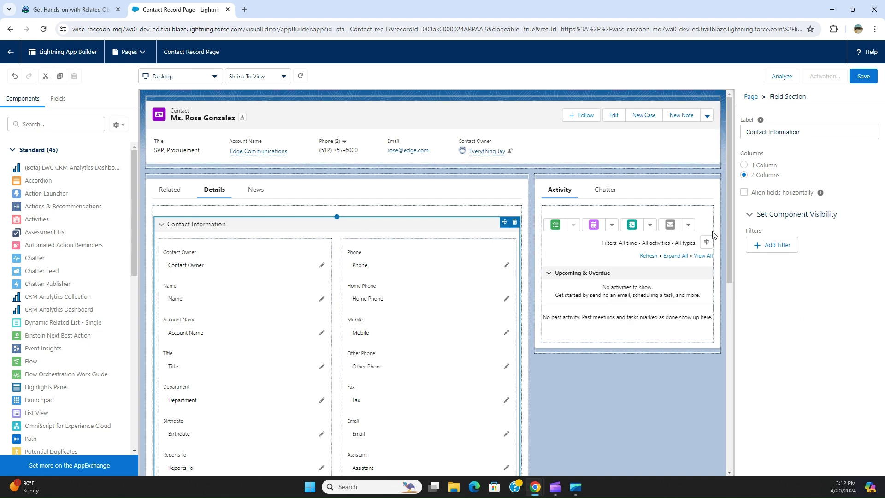
{"action": "left_click", "coordinate": [74, 9]}
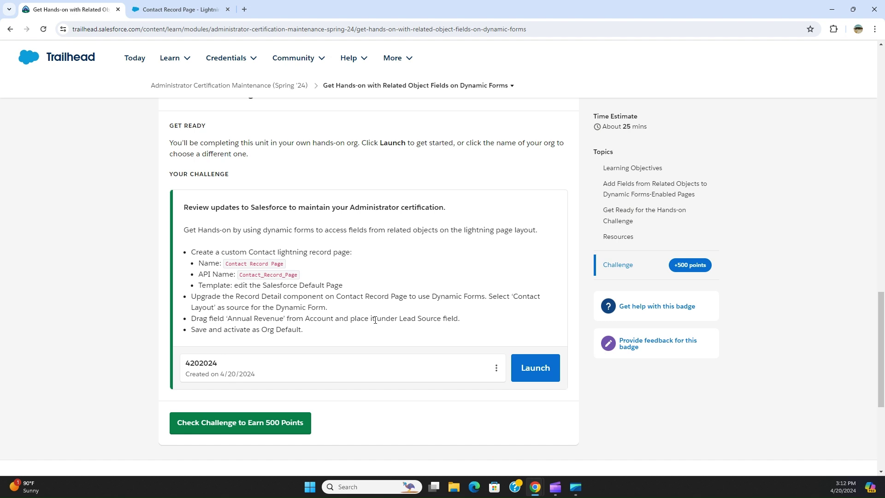
Switch back to the Contact Record Page in Lightning App Builder
{"action": "left_click", "coordinate": [188, 11]}
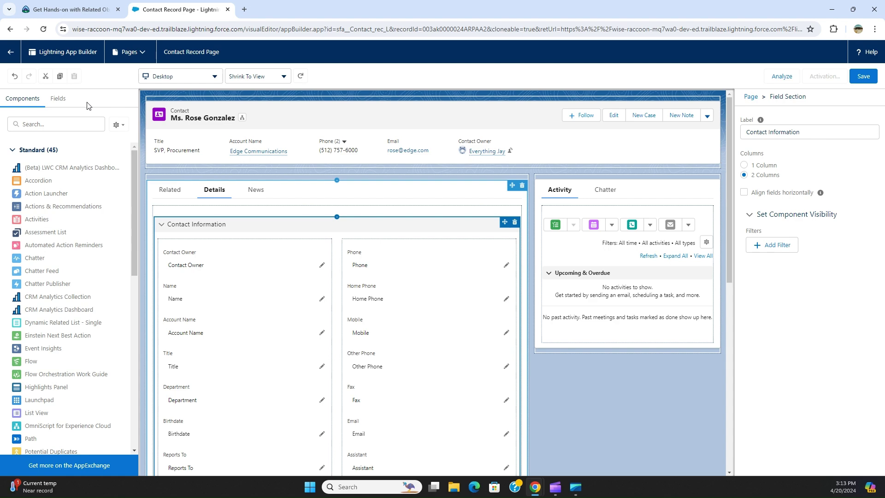
Expand the related Account's fields in the Fields tab, cross-checking the Trailhead instructions
{"action": "left_click", "coordinate": [63, 106]}
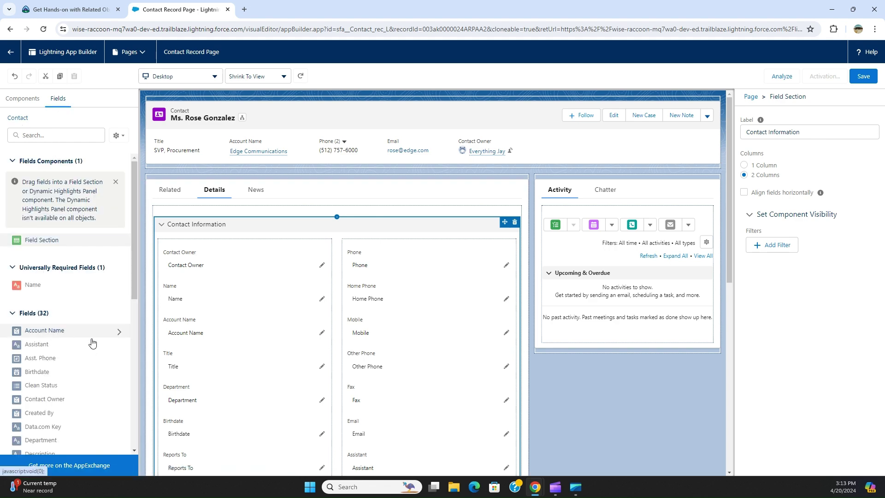
{"action": "left_click", "coordinate": [119, 336]}
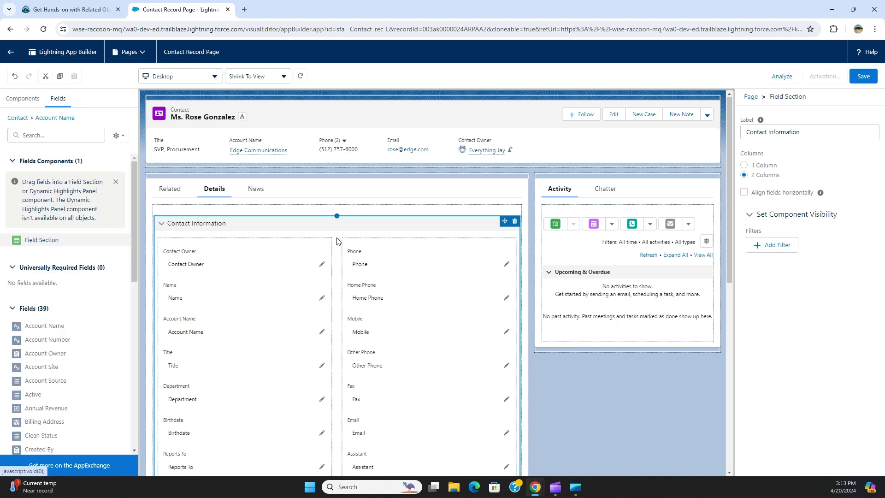
{"action": "scroll", "coordinate": [336, 242], "scroll_direction": "down", "scroll_amount": 6}
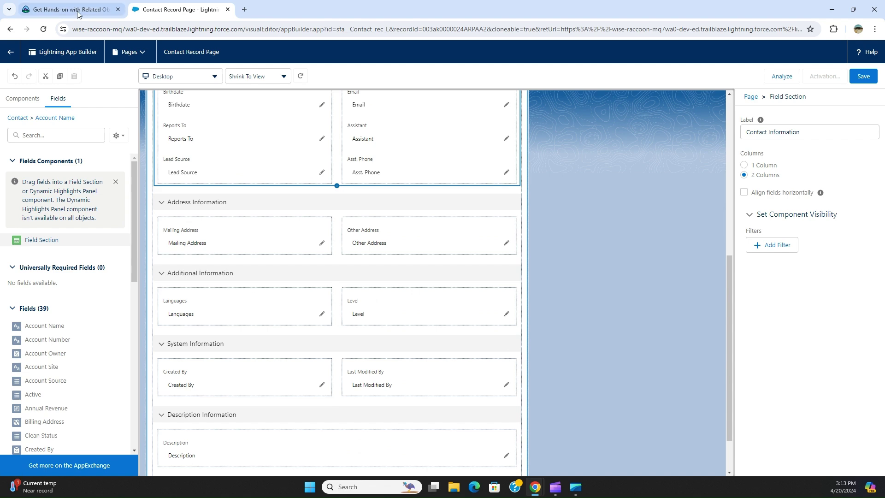
{"action": "left_click", "coordinate": [76, 10]}
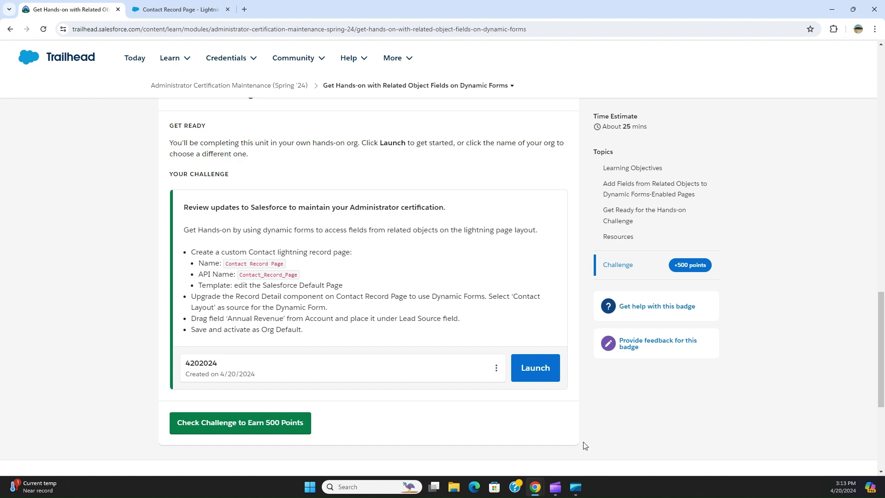
{"action": "left_click", "coordinate": [184, 11]}
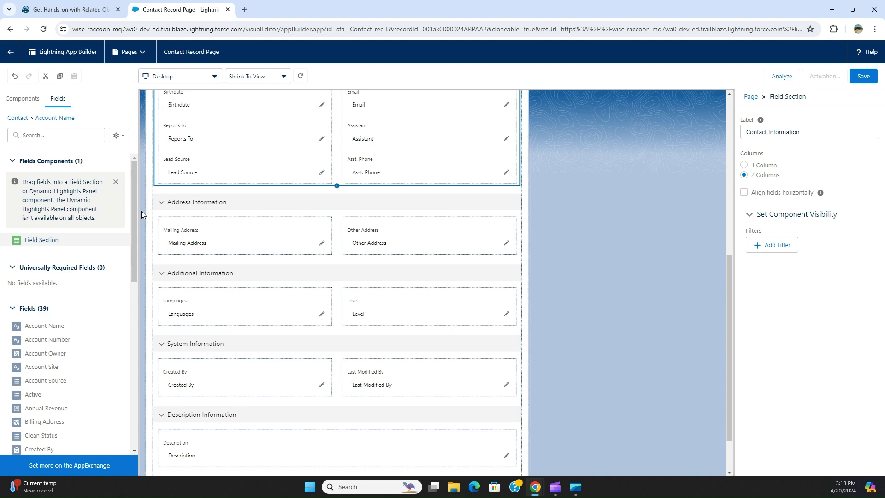
{"action": "scroll", "coordinate": [121, 223], "scroll_direction": "down", "scroll_amount": 1}
{"action": "scroll", "coordinate": [120, 224], "scroll_direction": "down", "scroll_amount": 1}
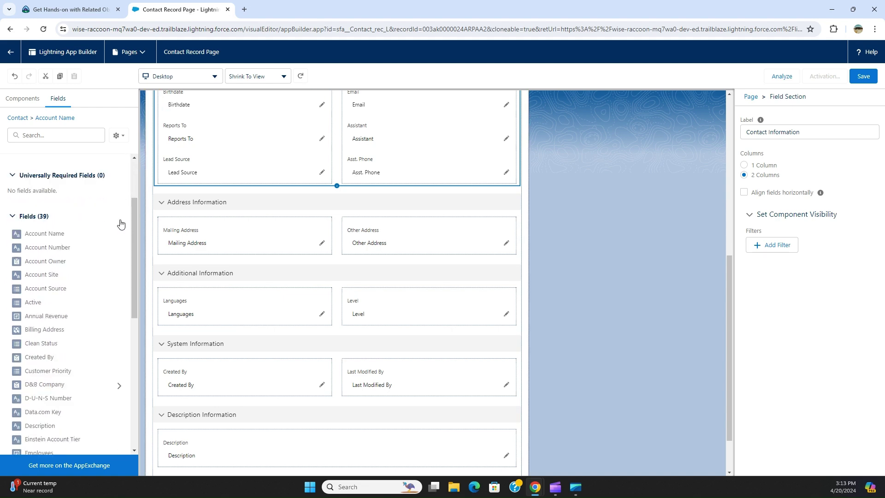
{"action": "left_click", "coordinate": [74, 10]}
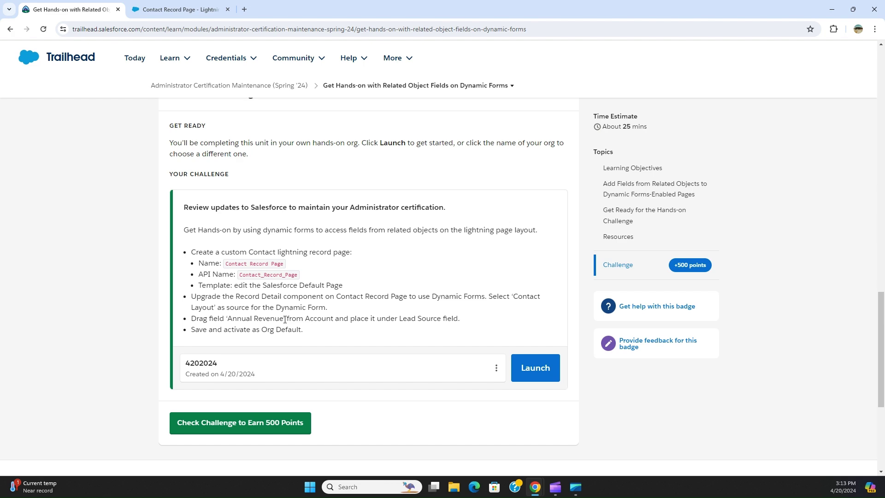
Drag Account's Annual Revenue field into Contact Information directly below Lead Source
{"action": "left_click", "coordinate": [179, 10]}
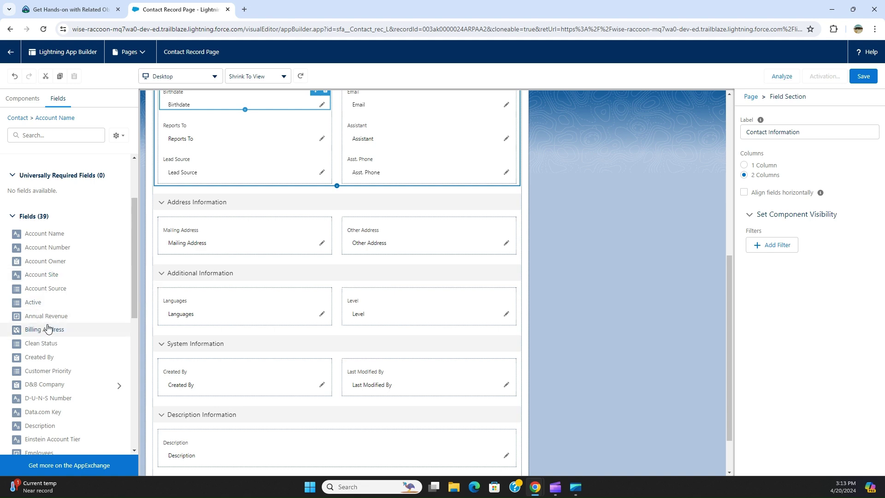
{"action": "left_click", "coordinate": [229, 170]}
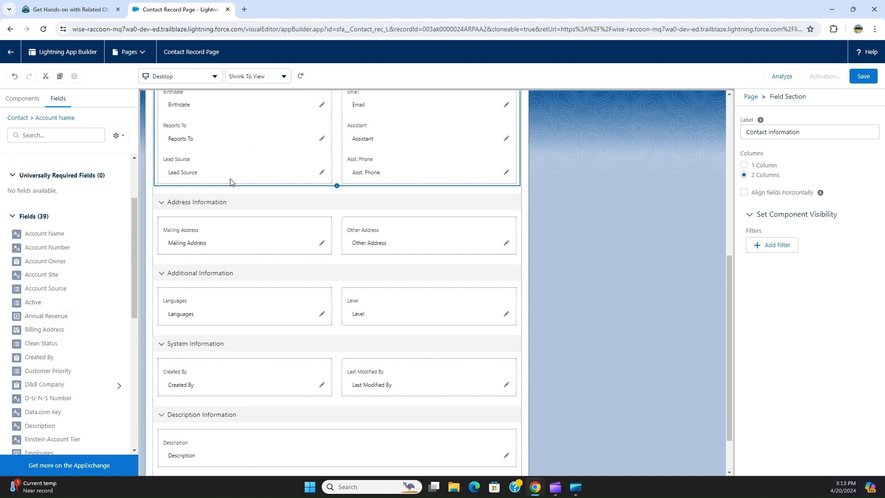
{"action": "left_click", "coordinate": [227, 173]}
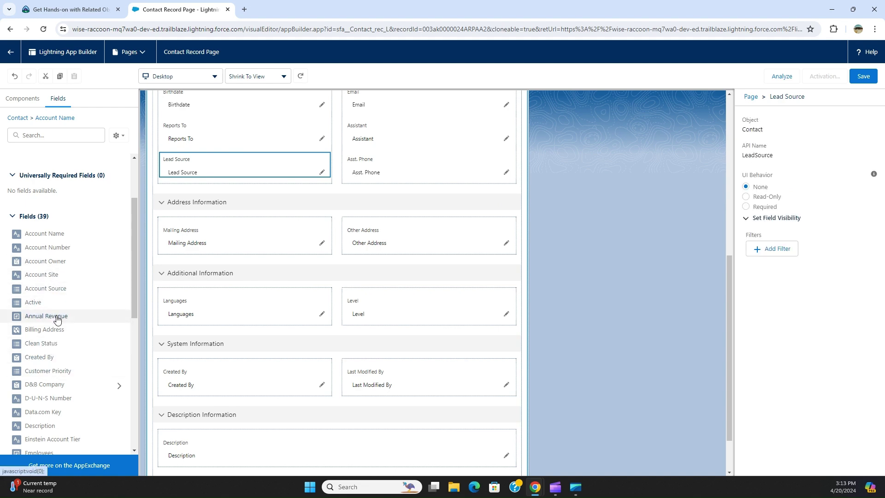
{"action": "left_click_drag", "start_coordinate": [57, 316], "coordinate": [636, 81]}
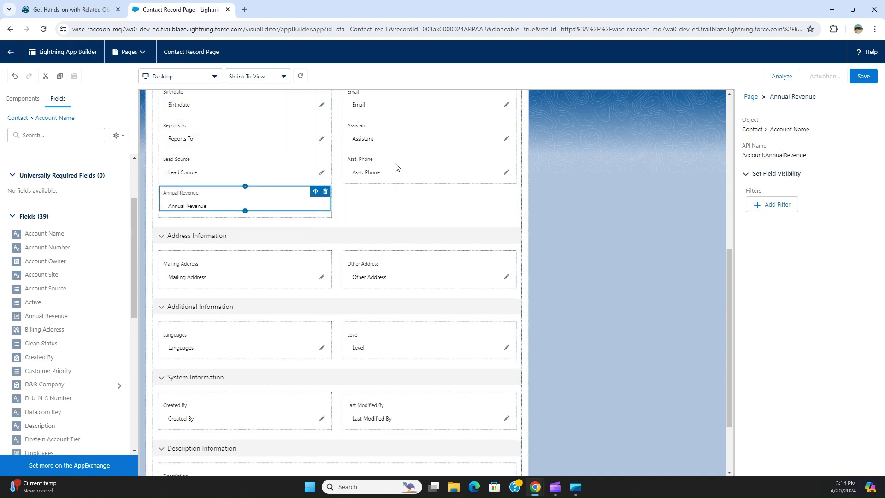
Save the Contact Record Page and activate it as org default for both desktop and phone
{"action": "left_click", "coordinate": [871, 81]}
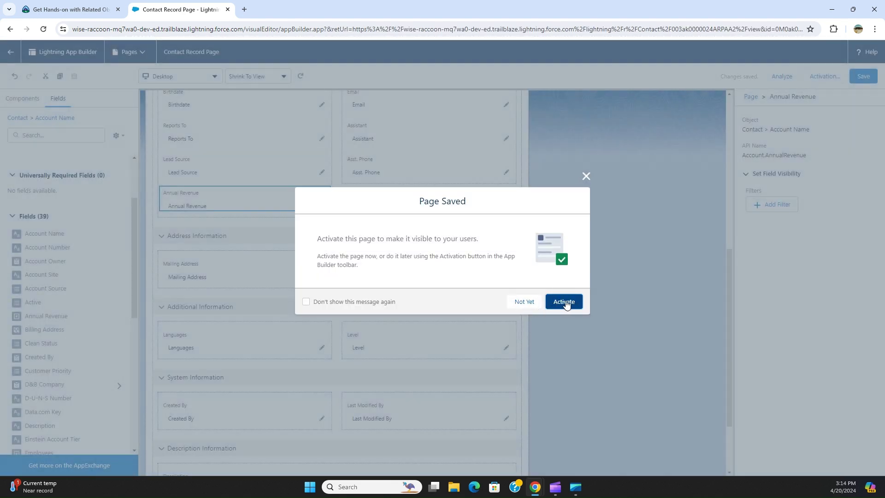
{"action": "left_click", "coordinate": [565, 302]}
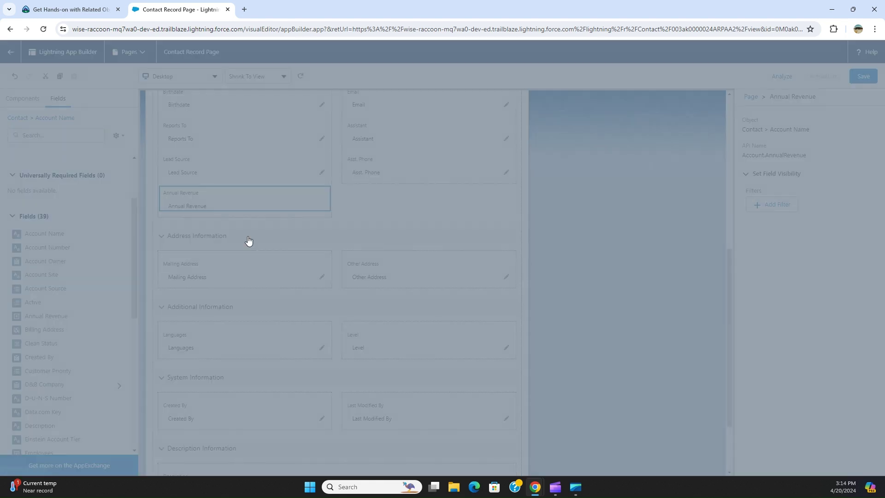
{"action": "left_click", "coordinate": [289, 333]}
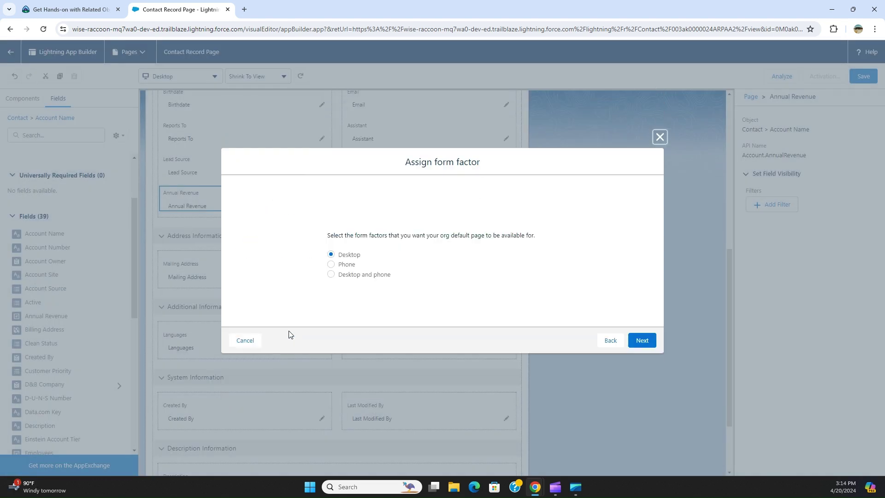
{"action": "left_click", "coordinate": [331, 275]}
{"action": "left_click", "coordinate": [645, 345]}
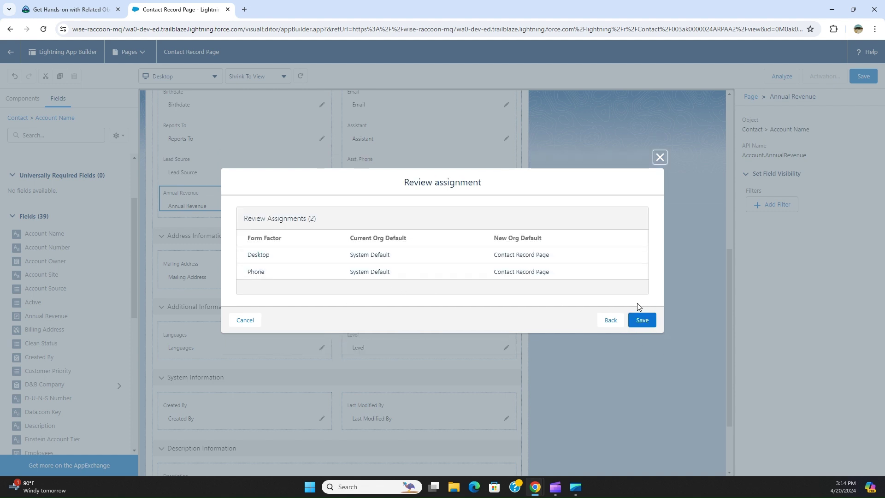
{"action": "left_click", "coordinate": [647, 325]}
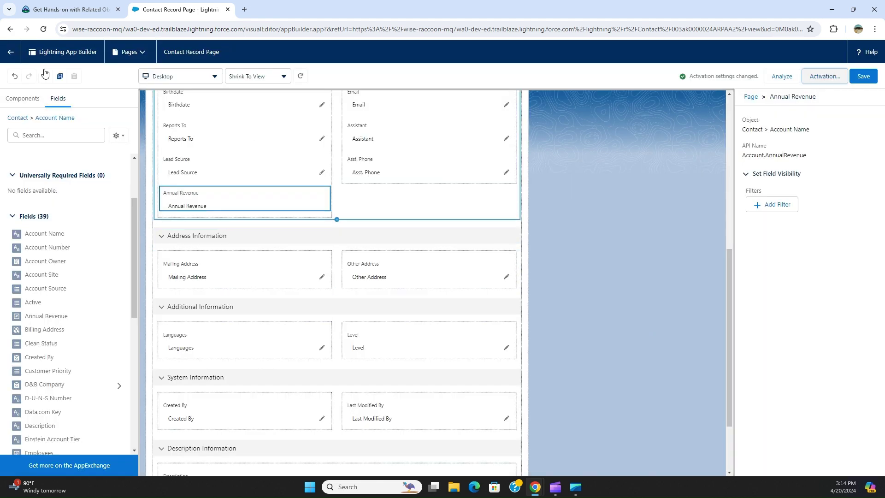
Return to the contact record and check that Annual Revenue appears under Lead Source in Details
{"action": "left_click", "coordinate": [6, 57]}
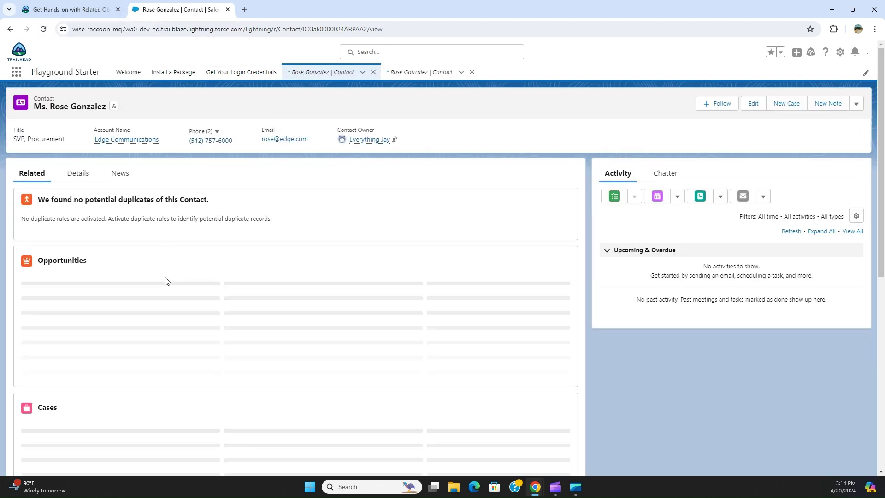
{"action": "left_click", "coordinate": [78, 174]}
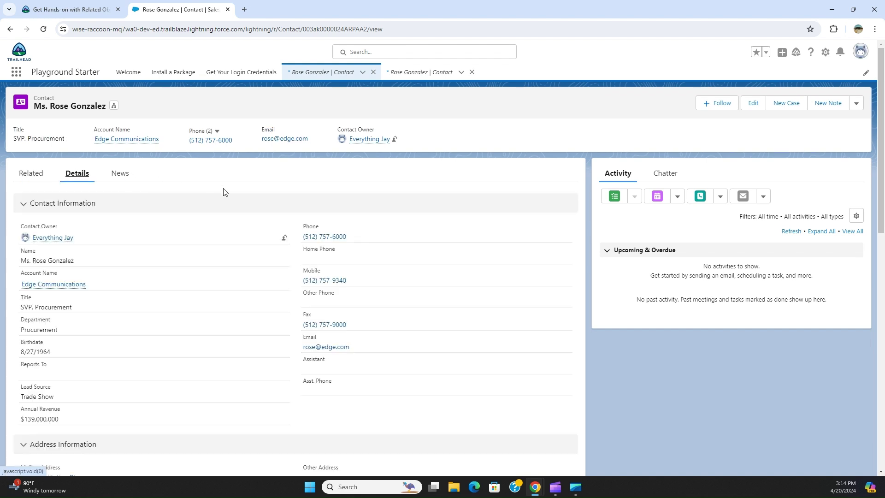
{"action": "scroll", "coordinate": [221, 203], "scroll_direction": "down", "scroll_amount": 1}
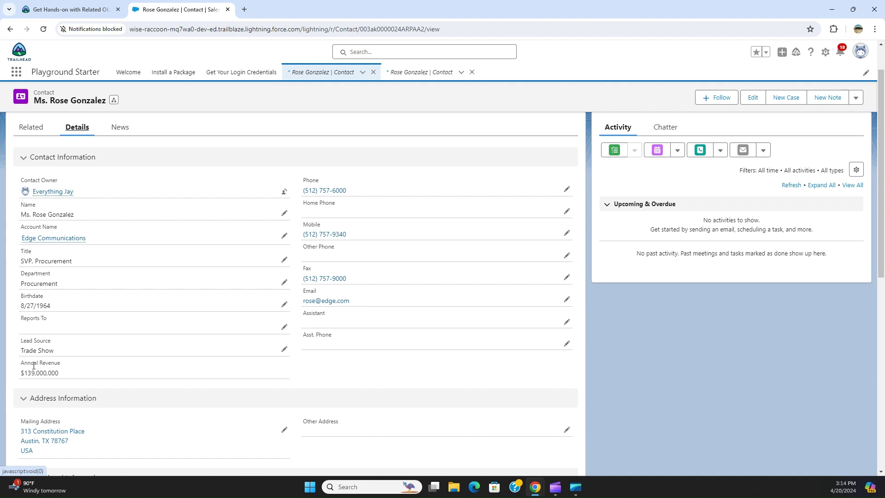
{"action": "left_click", "coordinate": [63, 9]}
Run the Trailhead challenge check and confirm Assessment Complete with +500 points
{"action": "left_click", "coordinate": [273, 428]}
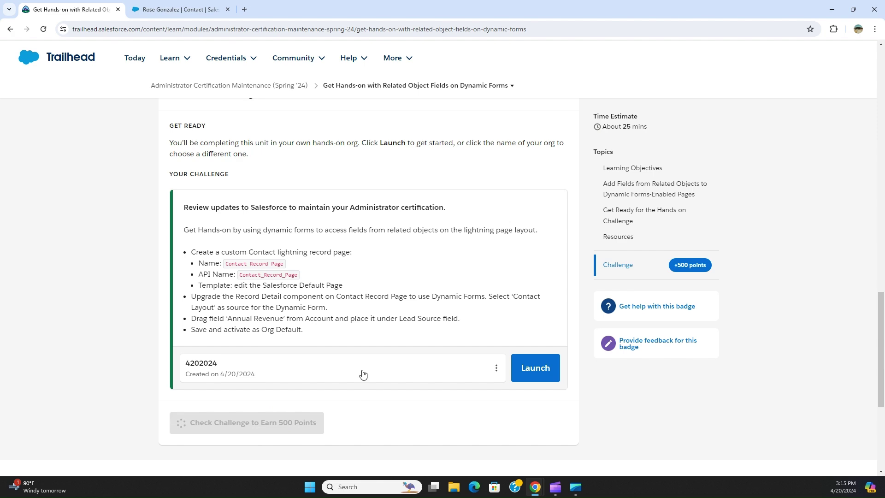
{"action": "left_click", "coordinate": [193, 7]}
{"action": "left_click", "coordinate": [104, 8]}
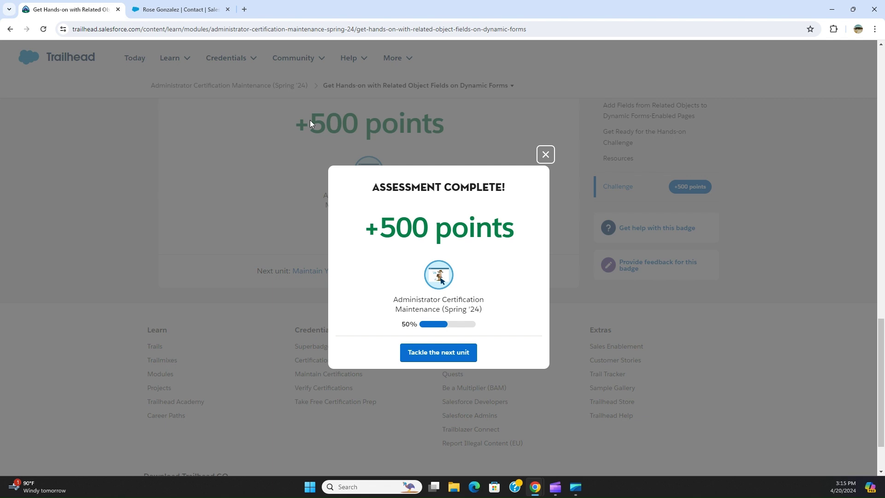